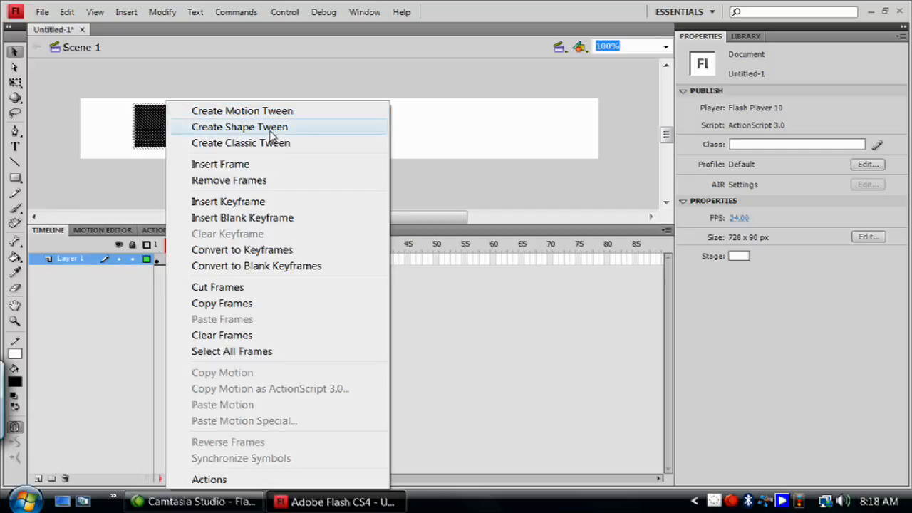
Add a new layer above Layer 1 and go to its first frame.
{"action": "left_click", "coordinate": [97, 240]}
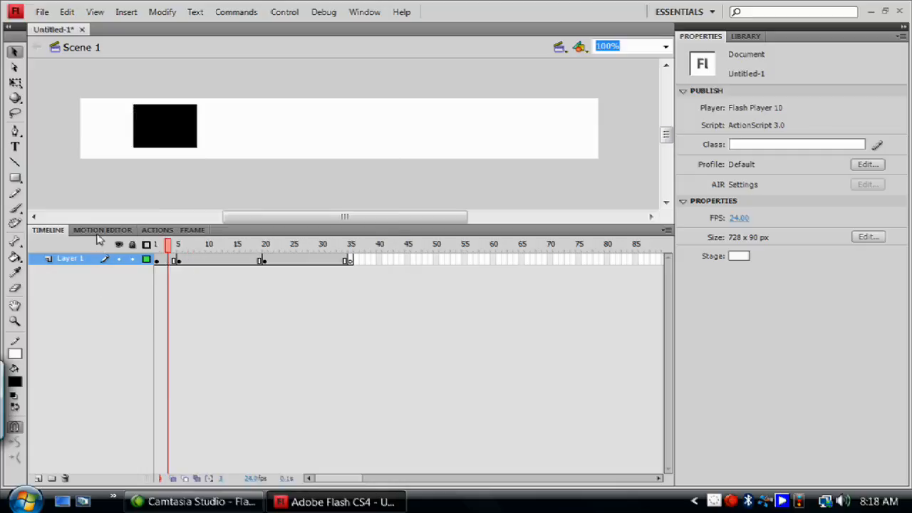
{"action": "left_click", "coordinate": [166, 122]}
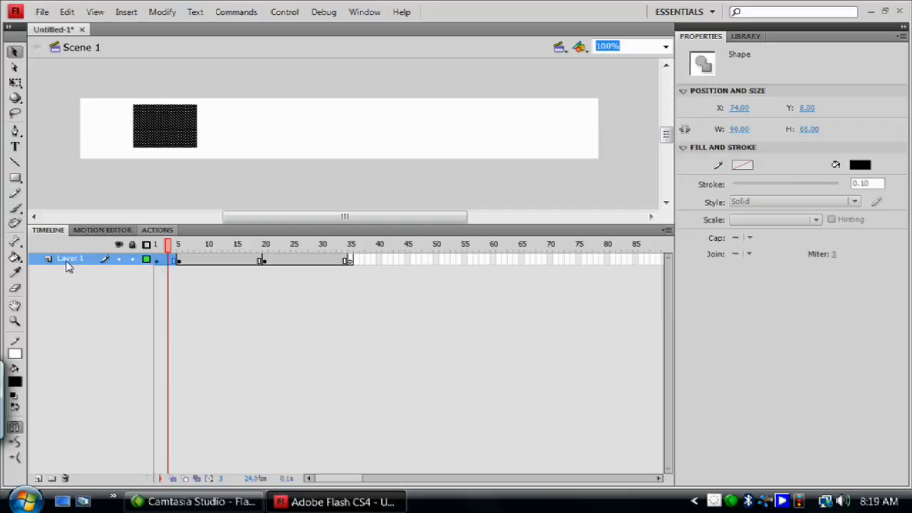
{"action": "left_click", "coordinate": [39, 479]}
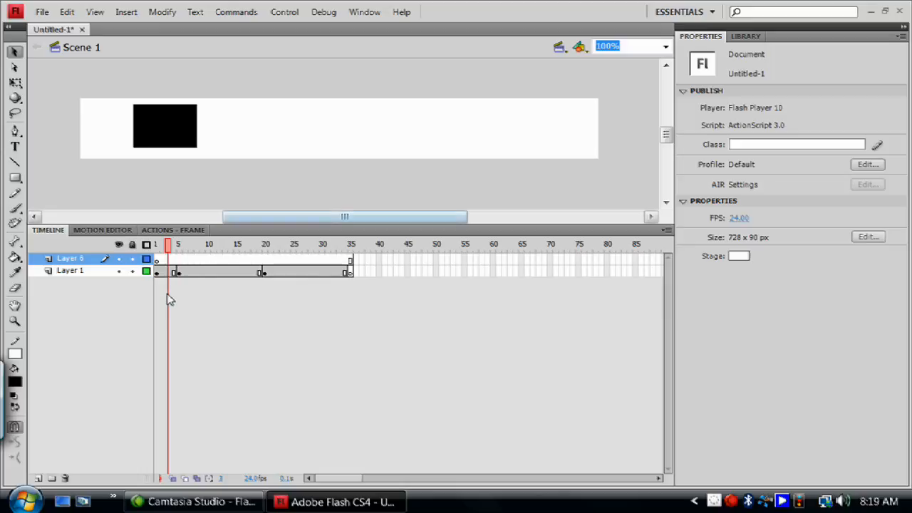
{"action": "left_click", "coordinate": [153, 260]}
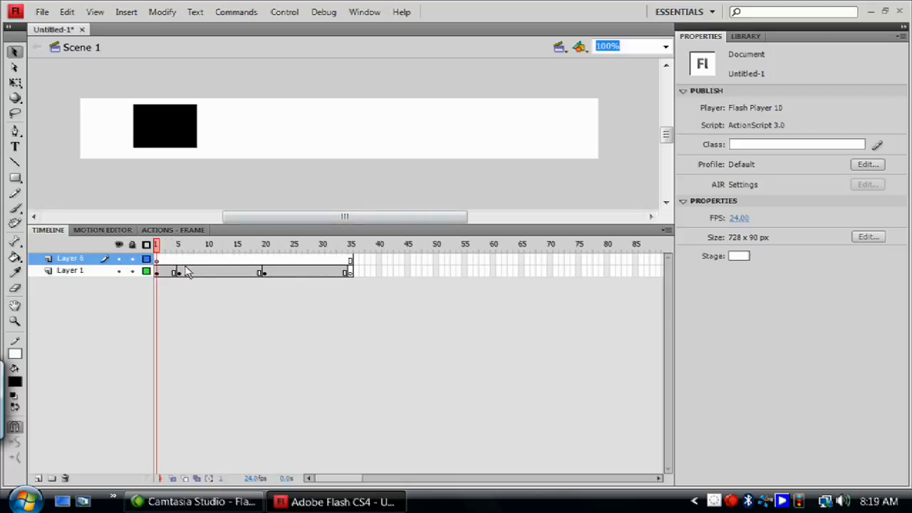
Undo the new layer, the keyframes and the black rectangle until only an empty first frame is left on Layer 1.
{"action": "key", "text": "ctrl+z"}
{"action": "key", "text": "Return"}
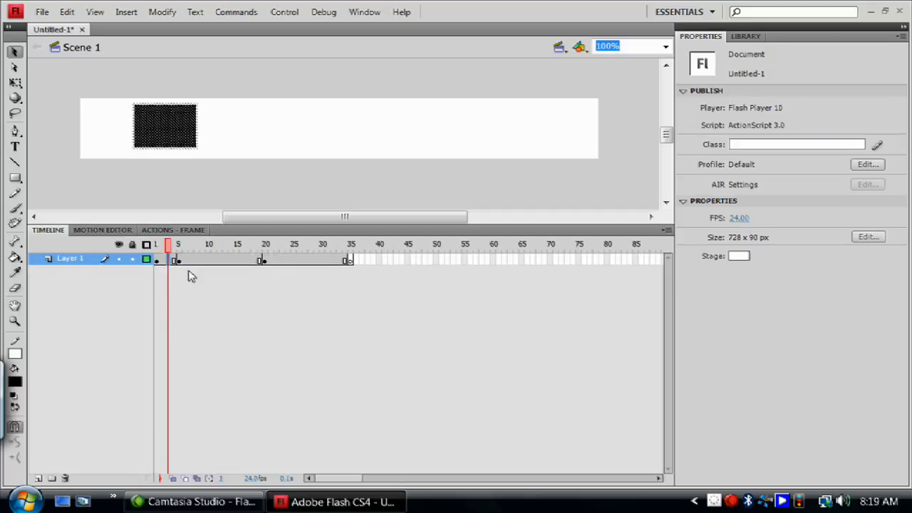
{"action": "key", "text": "ctrl+z"}
{"action": "key", "text": "ctrl+z"}
{"action": "key", "text": "ctrl+z"}
{"action": "key", "text": "ctrl+z"}
{"action": "key", "text": "ctrl+z"}
{"action": "key", "text": "ctrl+z"}
{"action": "key", "text": "ctrl+z"}
{"action": "key", "text": "ctrl+z"}
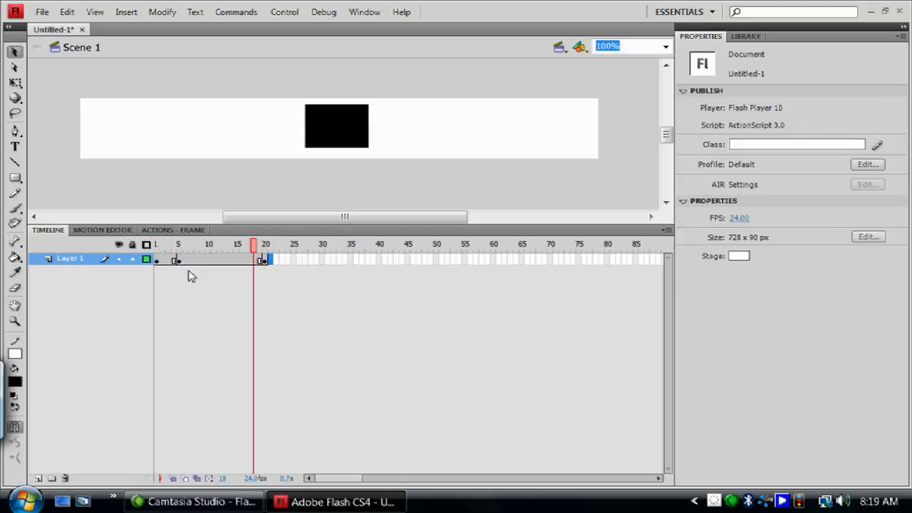
{"action": "key", "text": "ctrl+z"}
{"action": "key", "text": "ctrl+z"}
{"action": "key", "text": "ctrl+z"}
{"action": "key", "text": "ctrl+z"}
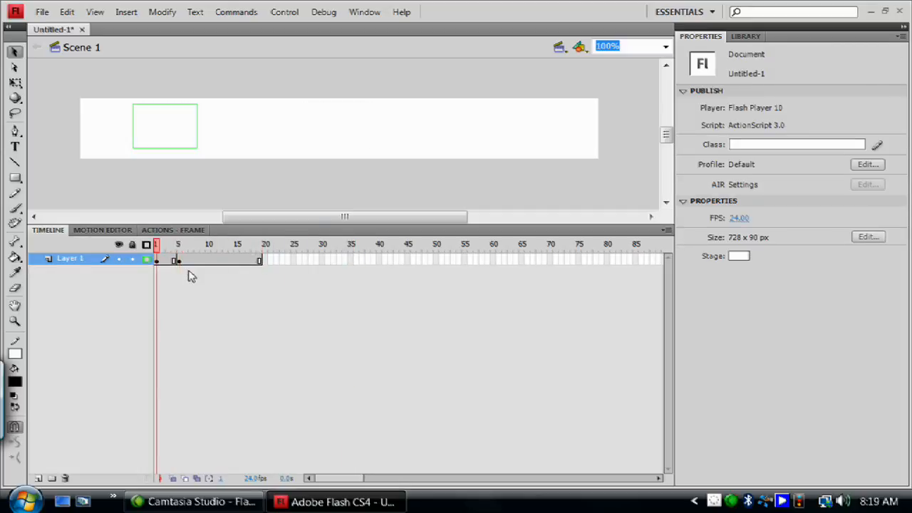
{"action": "key", "text": "ctrl+z"}
{"action": "key", "text": "ctrl+z"}
{"action": "key", "text": "ctrl+z"}
{"action": "key", "text": "ctrl+z"}
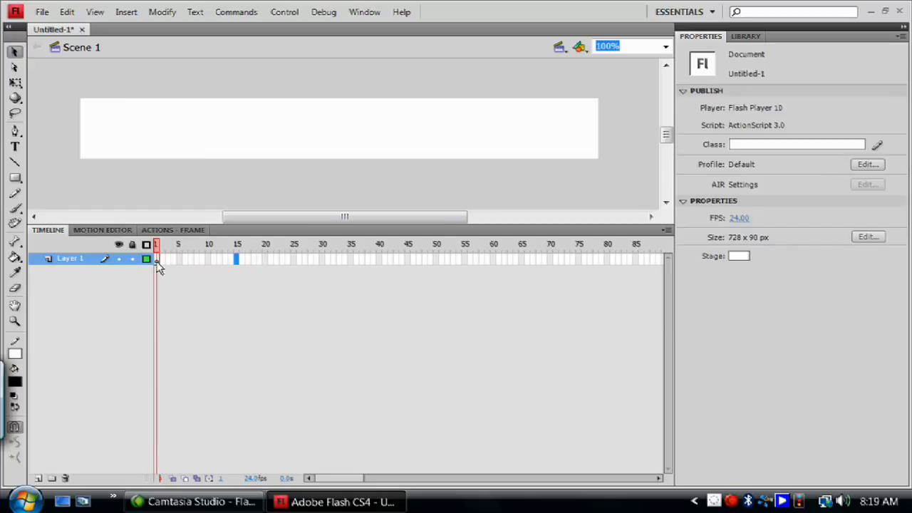
Try drawing a black rectangle on frame 1 of Layer 1 and undo it.
{"action": "left_click", "coordinate": [155, 258]}
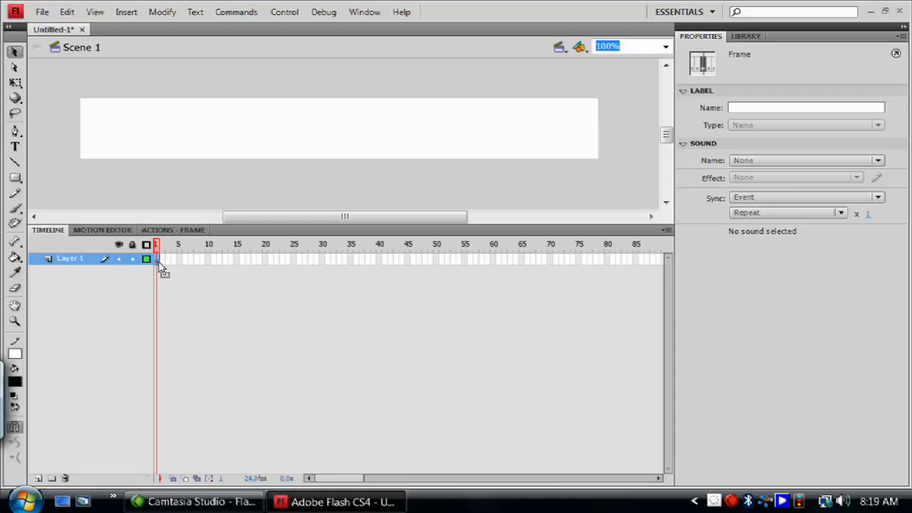
{"action": "left_click", "coordinate": [15, 178]}
{"action": "left_click_drag", "start_coordinate": [134, 103], "coordinate": [241, 151]}
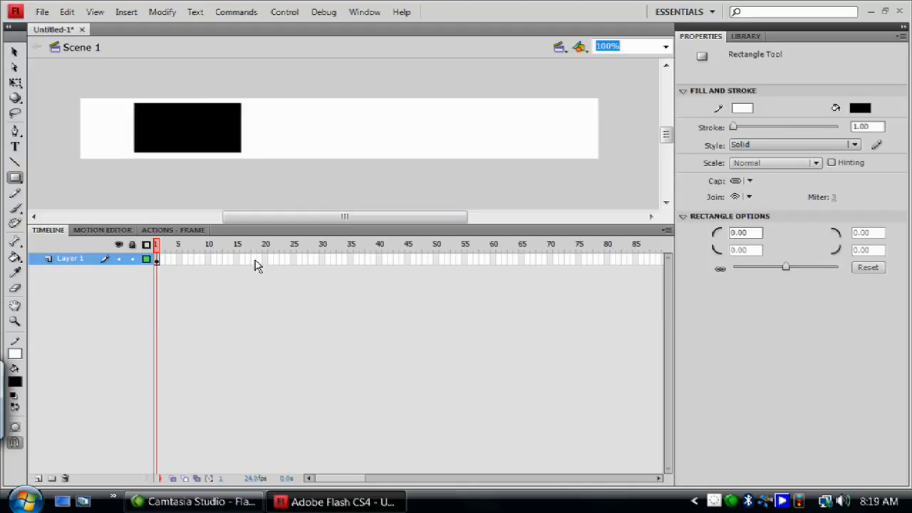
{"action": "key", "text": "ctrl+z"}
Draw a closed, angular outline with an inward notch using the Pen tool in the stage's left half, about 244 by 87 px.
{"action": "left_click", "coordinate": [15, 130]}
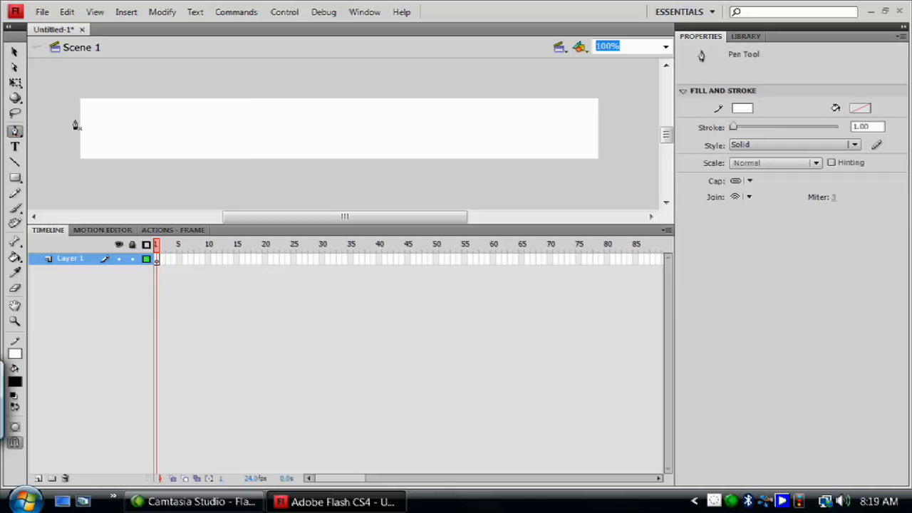
{"action": "left_click", "coordinate": [167, 106]}
{"action": "left_click", "coordinate": [197, 129]}
{"action": "left_click", "coordinate": [154, 125]}
{"action": "left_click", "coordinate": [152, 146]}
{"action": "left_click", "coordinate": [211, 140]}
{"action": "left_click", "coordinate": [232, 119]}
{"action": "left_click", "coordinate": [285, 131]}
{"action": "left_click", "coordinate": [192, 164]}
{"action": "left_click", "coordinate": [111, 154]}
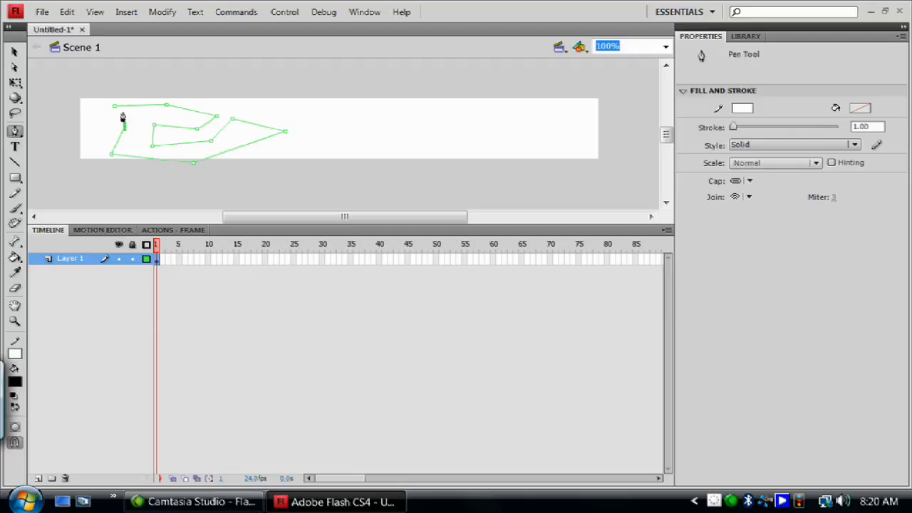
{"action": "left_click", "coordinate": [114, 110]}
Fill the pen-drawn outline with black and set its stroke to none.
{"action": "left_click", "coordinate": [14, 52]}
{"action": "left_click_drag", "start_coordinate": [316, 171], "coordinate": [98, 87]}
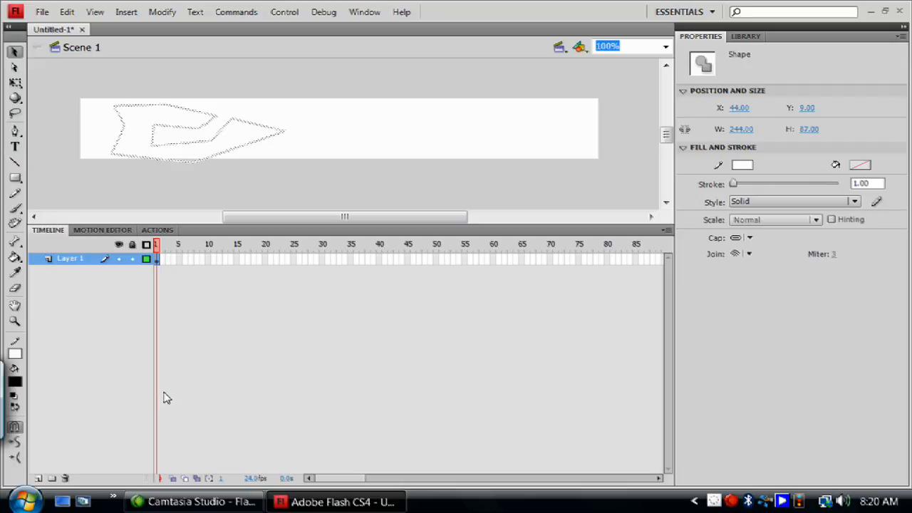
{"action": "left_click", "coordinate": [15, 261]}
{"action": "left_click", "coordinate": [143, 120]}
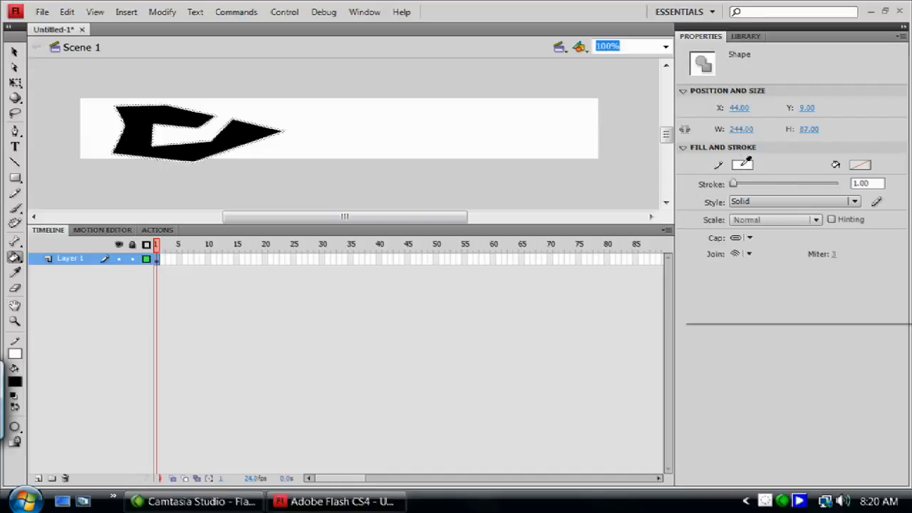
{"action": "left_click", "coordinate": [741, 167]}
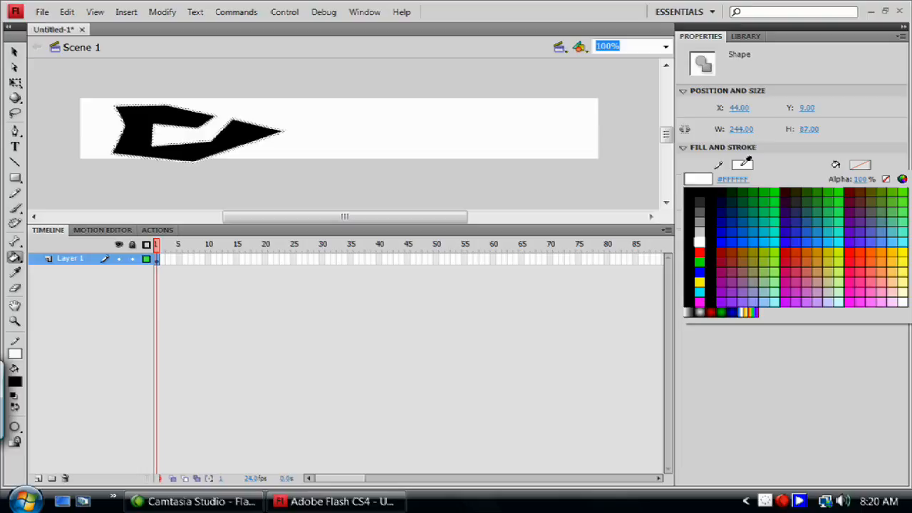
{"action": "left_click", "coordinate": [886, 180]}
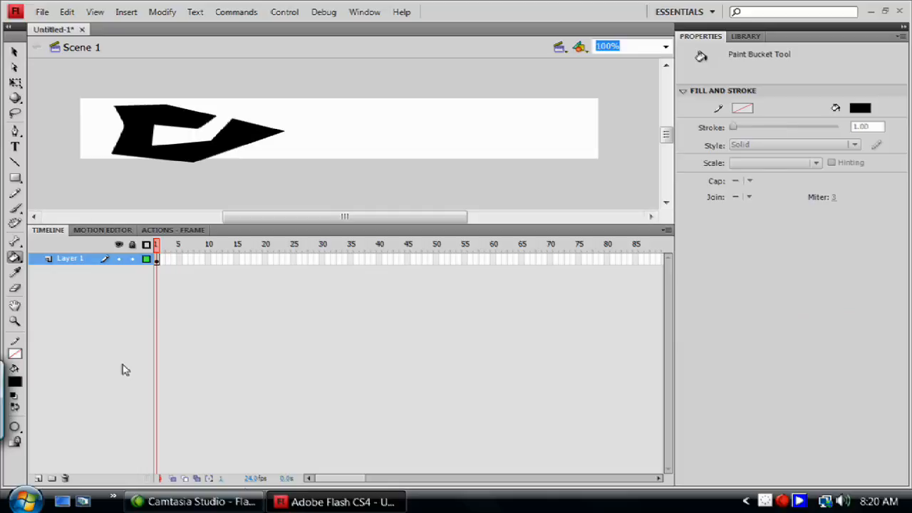
Move the black shape horizontally to the right, to about X 87.
{"action": "left_click", "coordinate": [14, 52]}
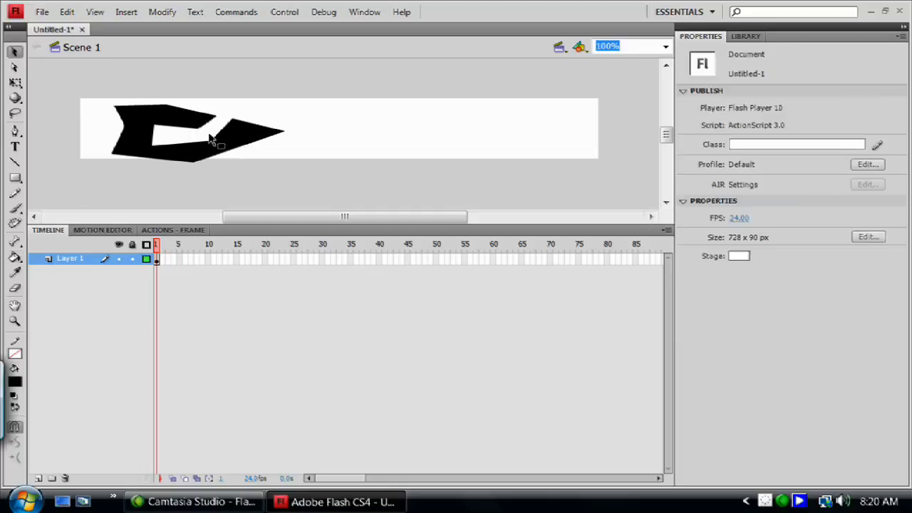
{"action": "left_click", "coordinate": [139, 132]}
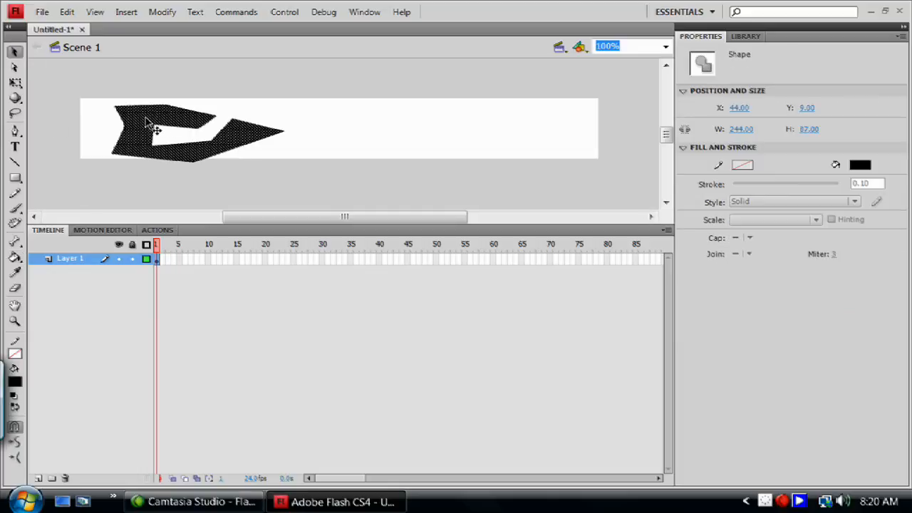
{"action": "left_click_drag", "start_coordinate": [142, 121], "coordinate": [174, 114]}
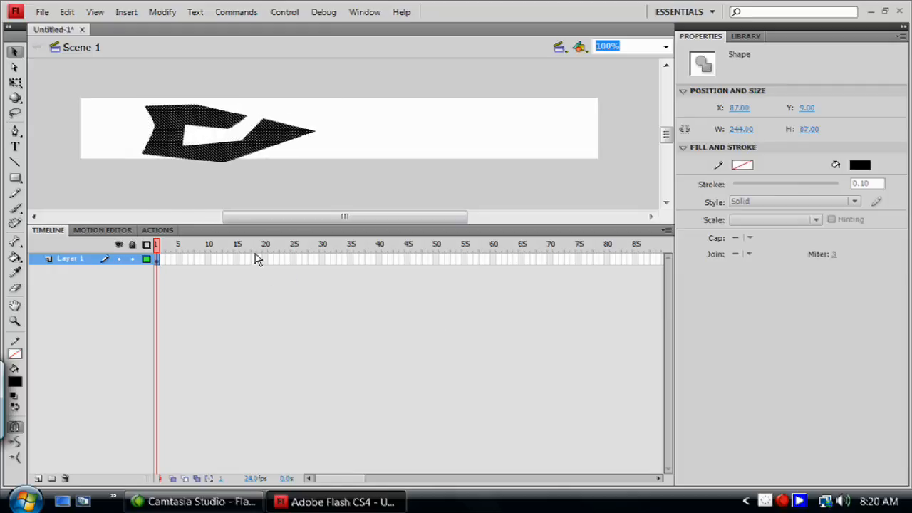
Insert a keyframe at frame 24 of Layer 1 and create a shape tween between it and frame 1.
{"action": "right_click", "coordinate": [288, 261]}
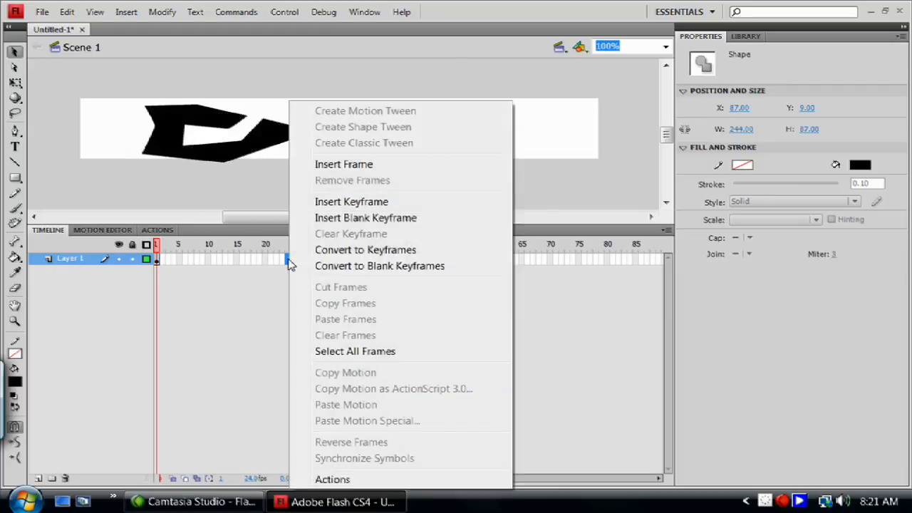
{"action": "left_click", "coordinate": [351, 201]}
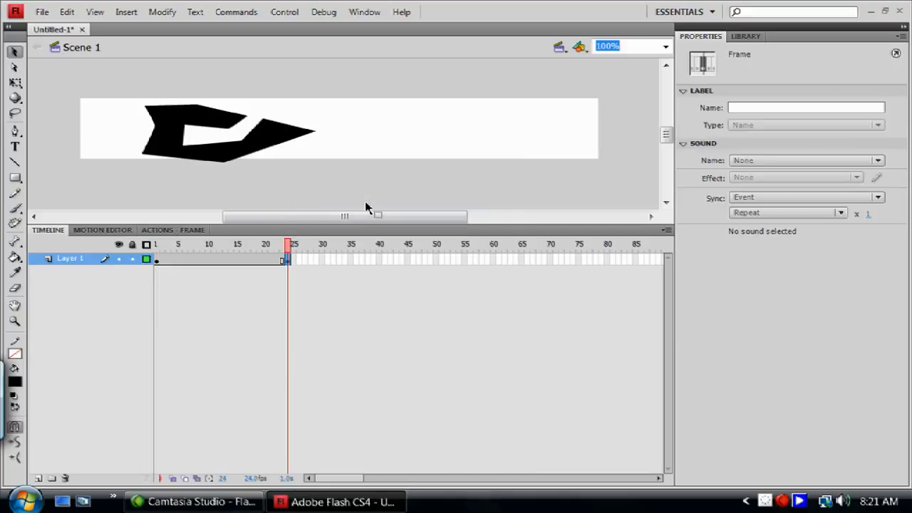
{"action": "right_click", "coordinate": [220, 260]}
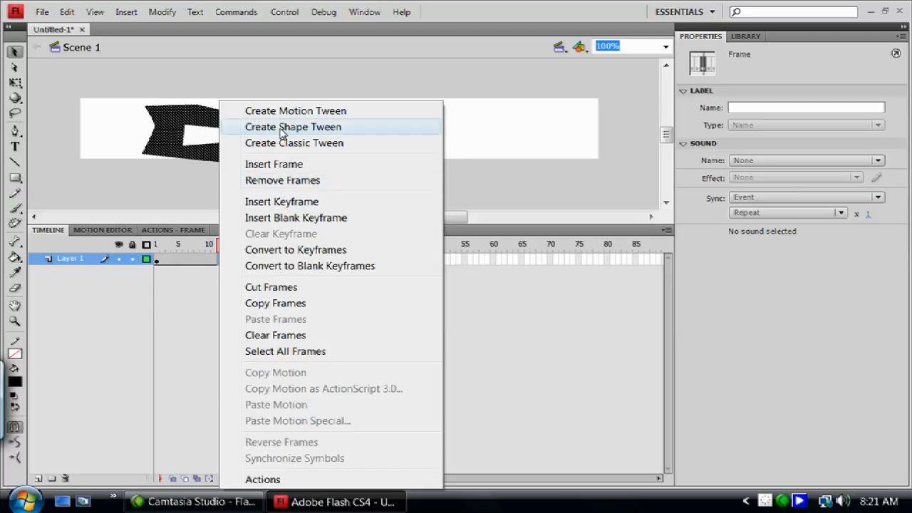
{"action": "left_click", "coordinate": [282, 131]}
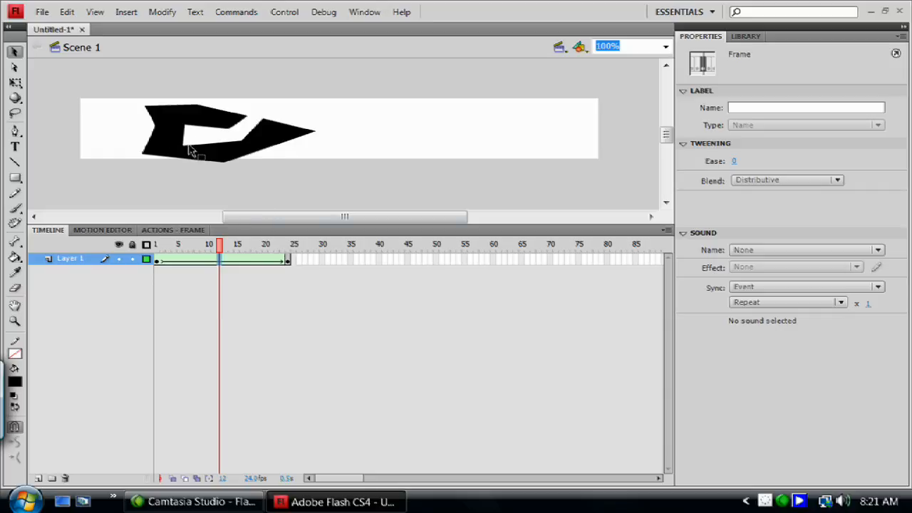
Convert the shape on frame 24 to a movie clip symbol and break it apart again into a plain shape.
{"action": "left_click", "coordinate": [288, 261]}
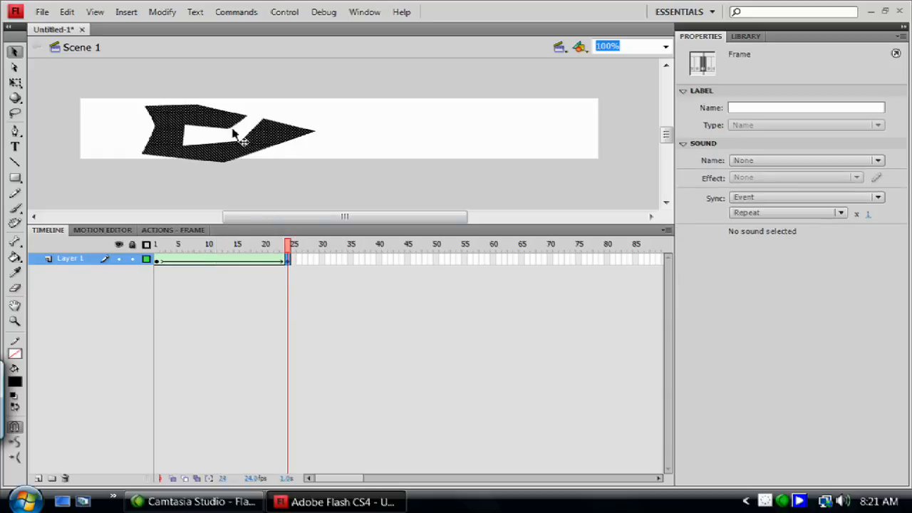
{"action": "left_click", "coordinate": [163, 12]}
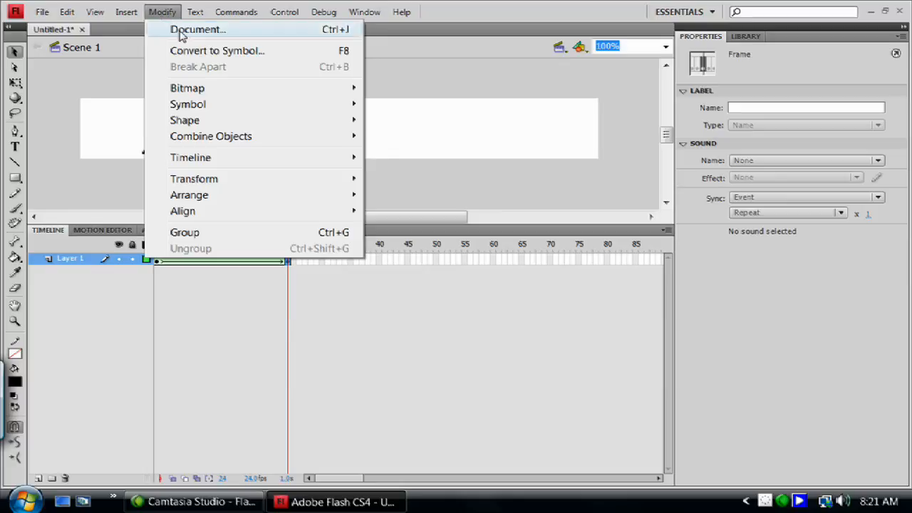
{"action": "left_click", "coordinate": [193, 56]}
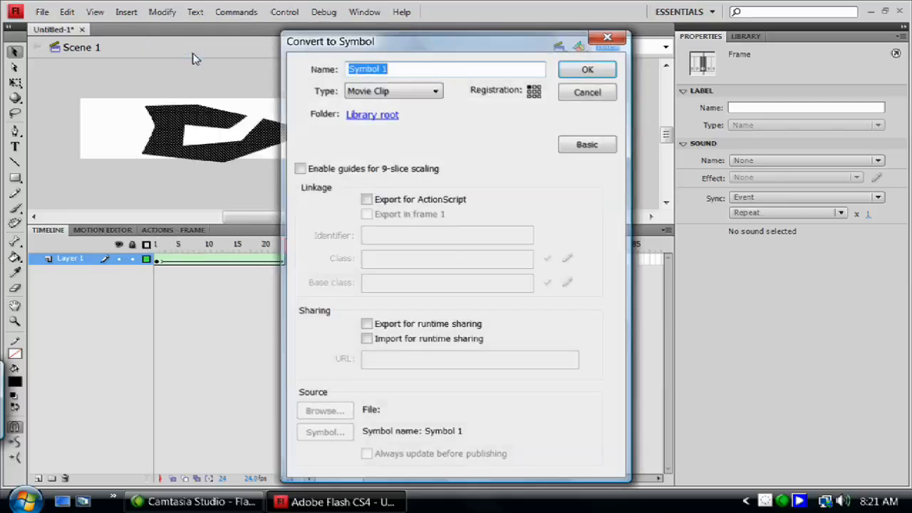
{"action": "left_click", "coordinate": [603, 72]}
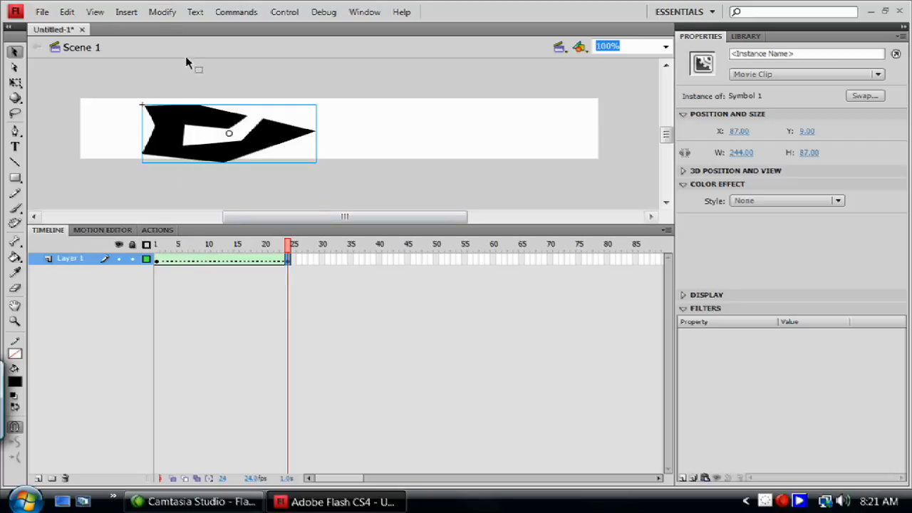
{"action": "left_click", "coordinate": [164, 13]}
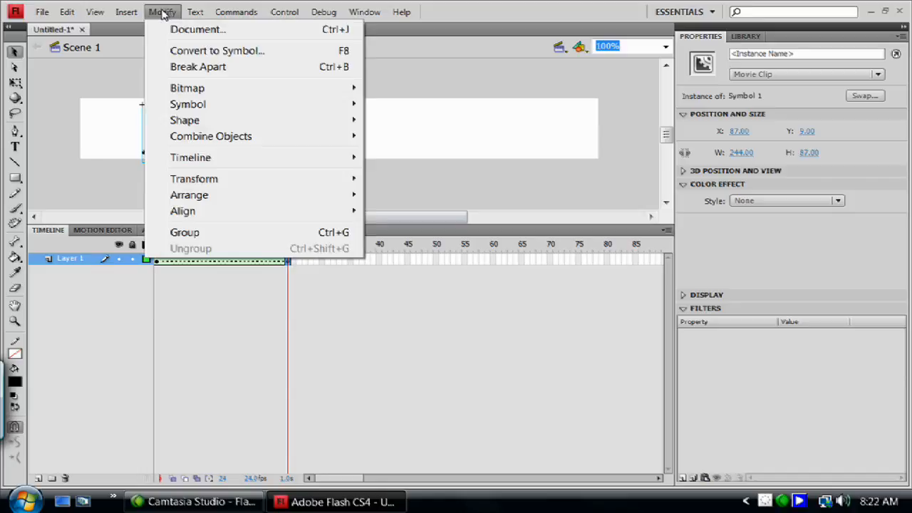
{"action": "left_click", "coordinate": [200, 67]}
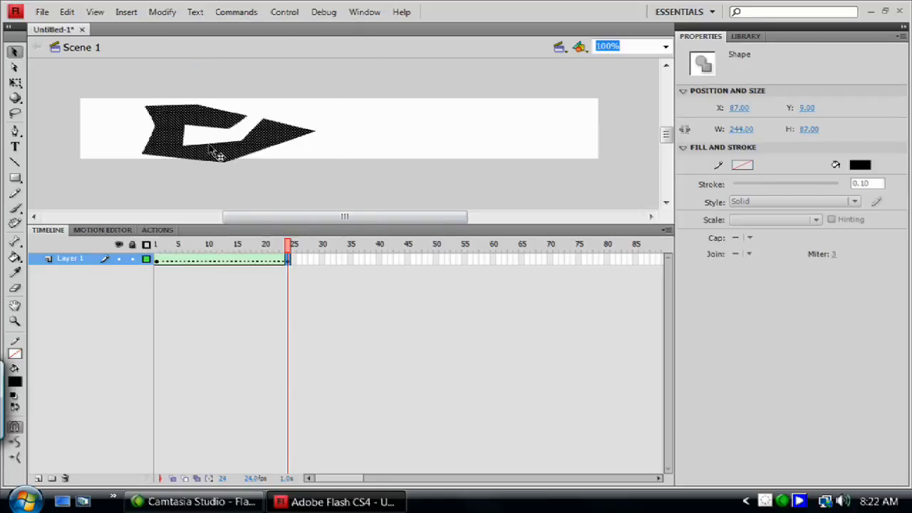
Reshape the left side of the black shape on frame 24 by pulling its corners and edge further left.
{"action": "left_click", "coordinate": [271, 260]}
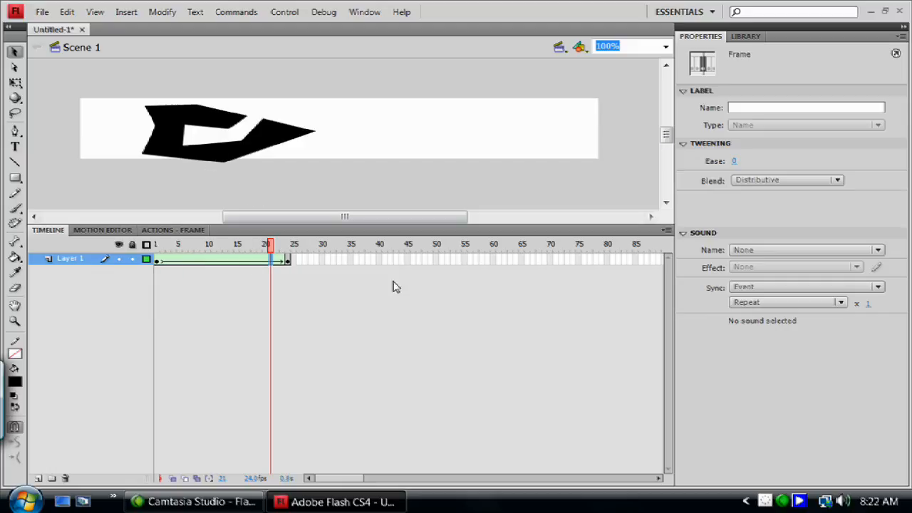
{"action": "mouse_move", "coordinate": [268, 242]}
{"action": "left_mouse_down"}
{"action": "mouse_move", "coordinate": [147, 279]}
{"action": "mouse_move", "coordinate": [253, 257]}
{"action": "mouse_move", "coordinate": [149, 285]}
{"action": "mouse_move", "coordinate": [118, 276]}
{"action": "mouse_move", "coordinate": [305, 249]}
{"action": "mouse_move", "coordinate": [71, 298]}
{"action": "mouse_move", "coordinate": [308, 255]}
{"action": "mouse_move", "coordinate": [143, 261]}
{"action": "mouse_move", "coordinate": [321, 255]}
{"action": "mouse_move", "coordinate": [130, 264]}
{"action": "mouse_move", "coordinate": [309, 261]}
{"action": "left_mouse_up"}
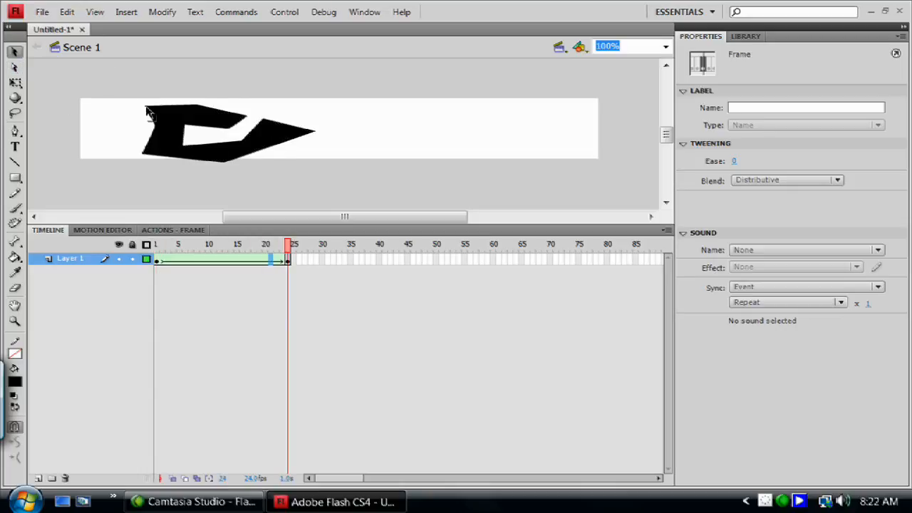
{"action": "left_click", "coordinate": [123, 119]}
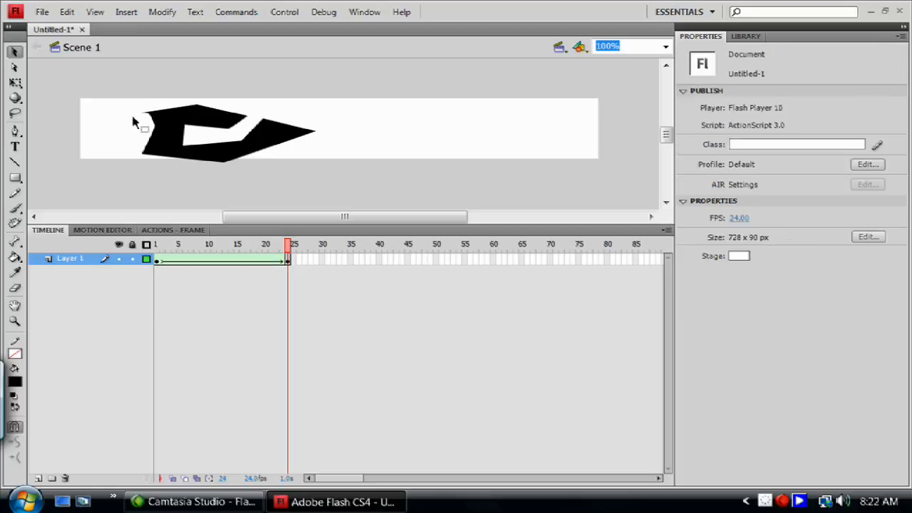
{"action": "left_click_drag", "start_coordinate": [151, 129], "coordinate": [133, 154]}
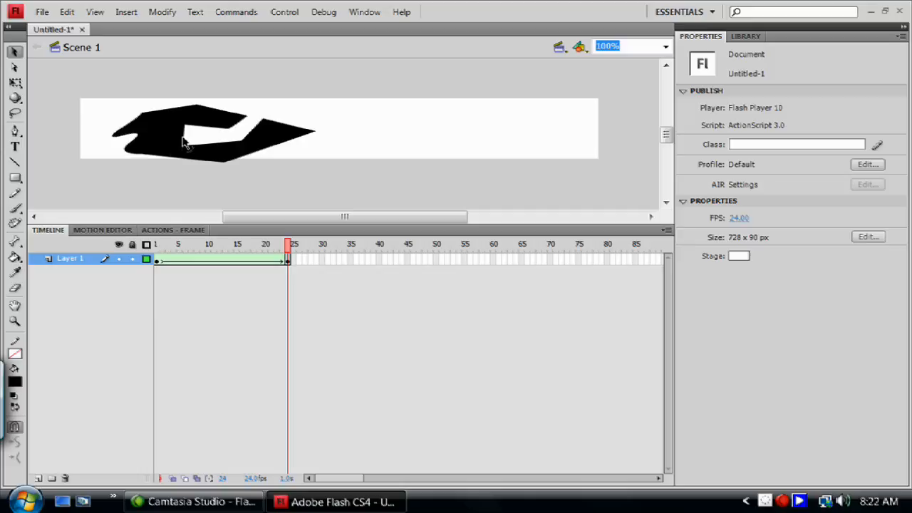
Curve the cutout's edges outward, nudge the shape slightly up, and pull the lower arm's upper corner to the upper arm, closing the gap.
{"action": "left_click_drag", "start_coordinate": [183, 141], "coordinate": [161, 137]}
{"action": "left_click", "coordinate": [202, 126]}
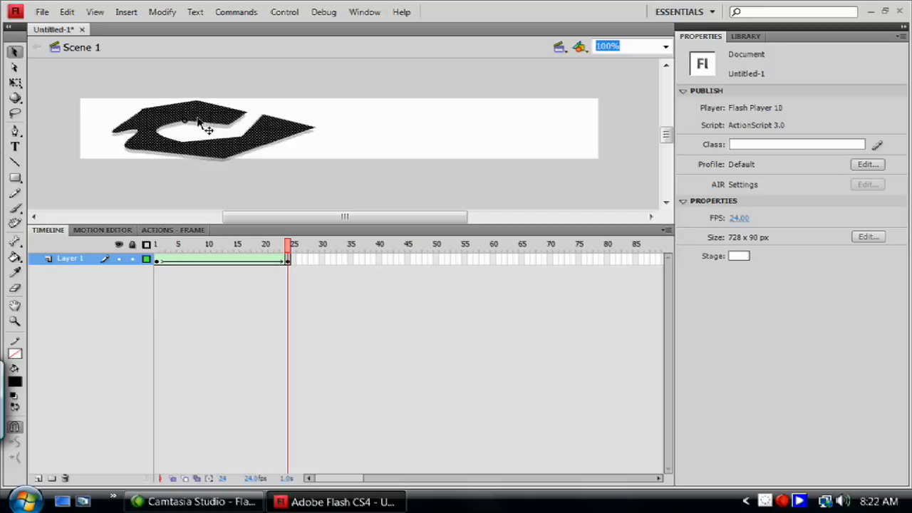
{"action": "left_click", "coordinate": [233, 136]}
{"action": "mouse_move", "coordinate": [230, 139]}
{"action": "left_mouse_down"}
{"action": "mouse_move", "coordinate": [218, 137]}
{"action": "mouse_move", "coordinate": [246, 157]}
{"action": "left_mouse_up"}
{"action": "left_click_drag", "start_coordinate": [265, 121], "coordinate": [231, 127]}
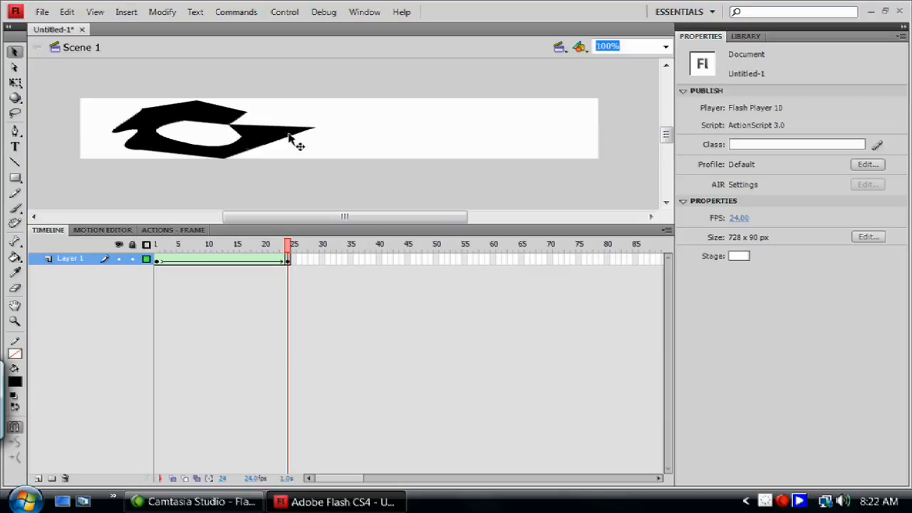
Pull the lower arm's bottom corner on frame 24 far to the right and bulge the lower-left edge down to the stage's bottom edge.
{"action": "left_click_drag", "start_coordinate": [227, 164], "coordinate": [345, 163]}
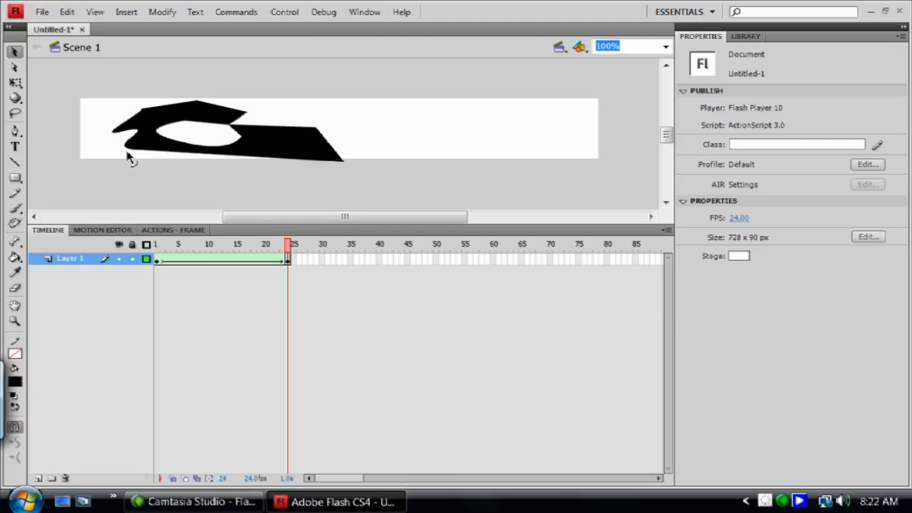
{"action": "left_click_drag", "start_coordinate": [131, 157], "coordinate": [154, 163]}
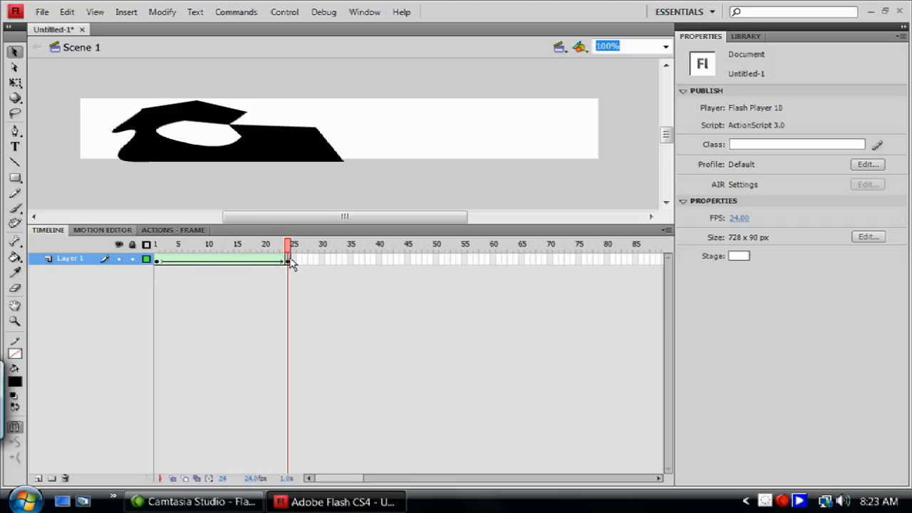
Reshape the upper arm on frame 24 by raising its right corner to the stage's top edge and pulling its left end outward into a spike.
{"action": "left_click", "coordinate": [238, 135]}
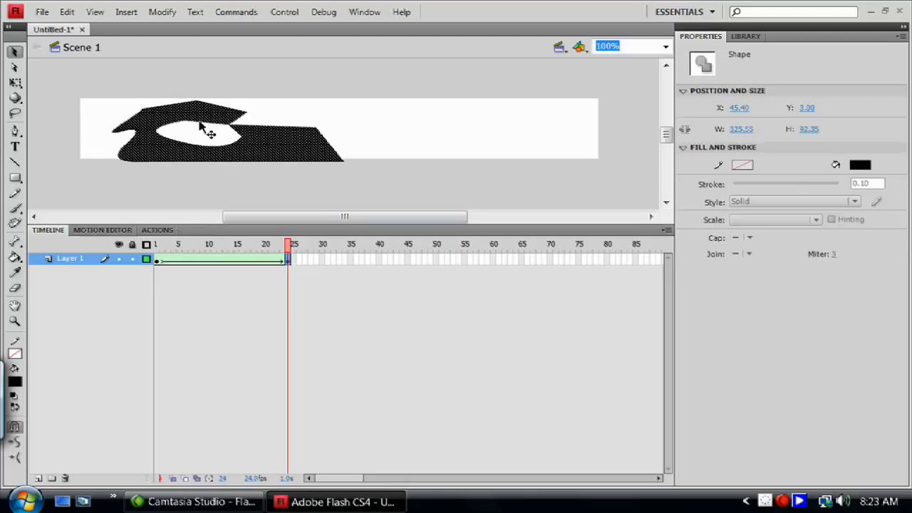
{"action": "left_click", "coordinate": [244, 123]}
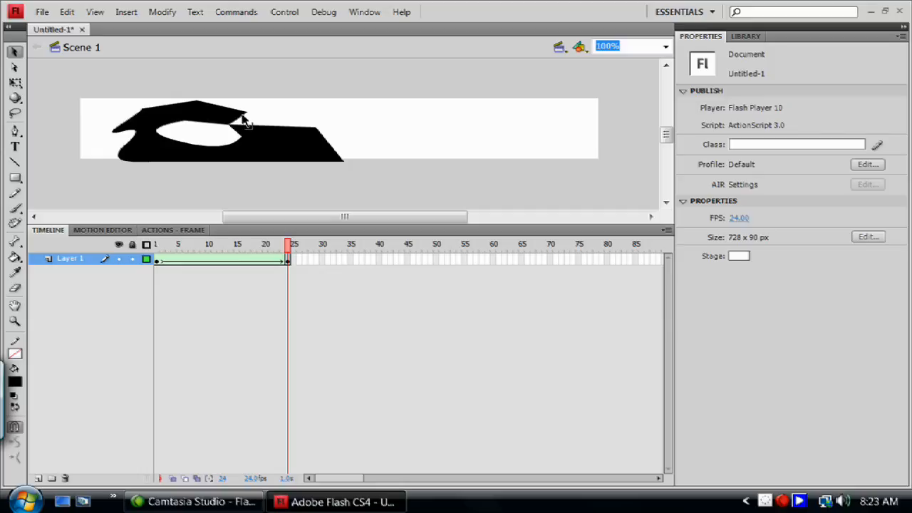
{"action": "left_click_drag", "start_coordinate": [230, 134], "coordinate": [233, 100]}
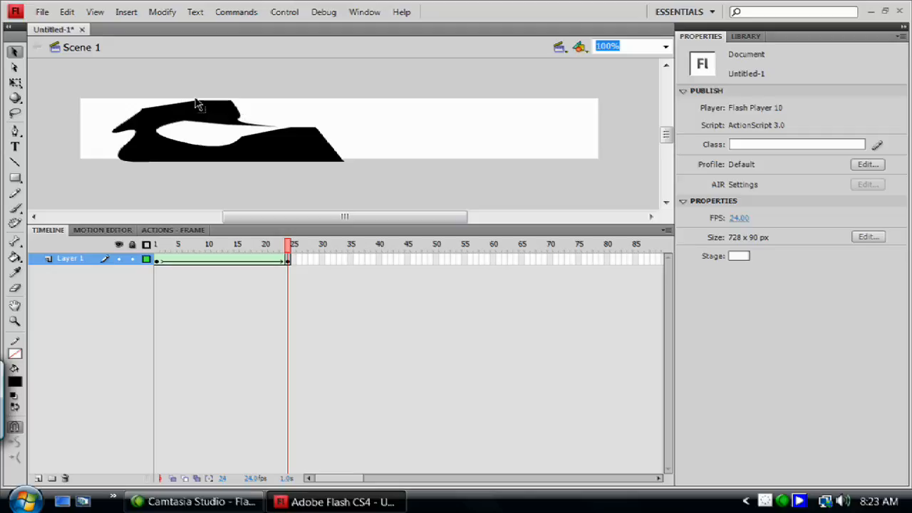
{"action": "left_click_drag", "start_coordinate": [194, 102], "coordinate": [110, 118]}
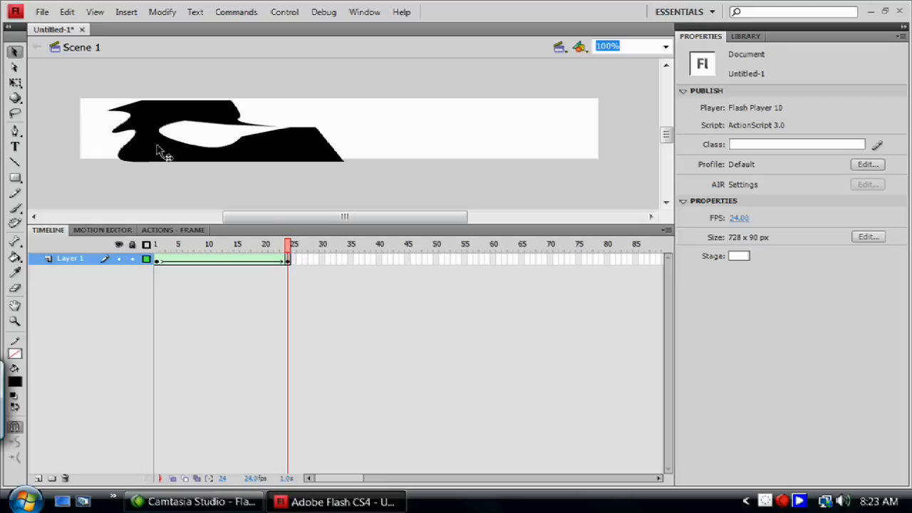
Preview the shape tween by scrubbing back from frame 24 to frame 1.
{"action": "left_click_drag", "start_coordinate": [287, 245], "coordinate": [257, 269]}
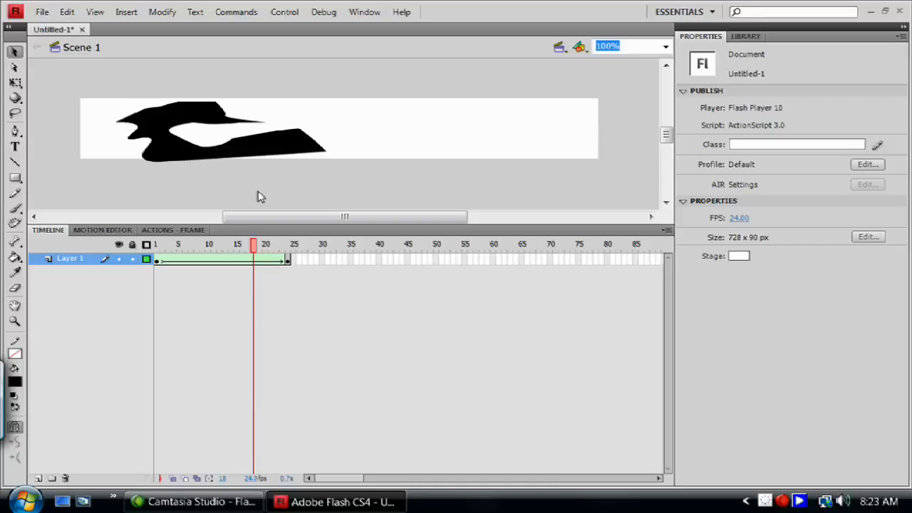
{"action": "left_click_drag", "start_coordinate": [260, 247], "coordinate": [242, 245]}
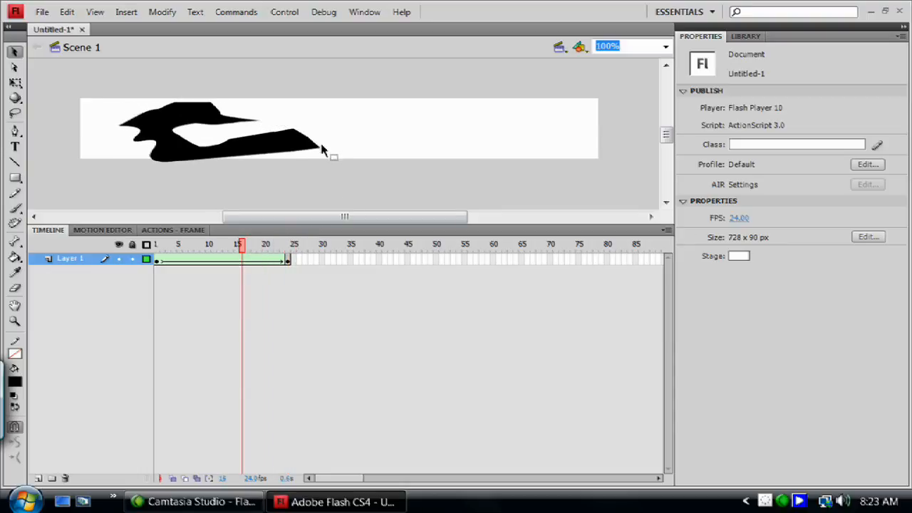
{"action": "left_click_drag", "start_coordinate": [248, 247], "coordinate": [128, 271]}
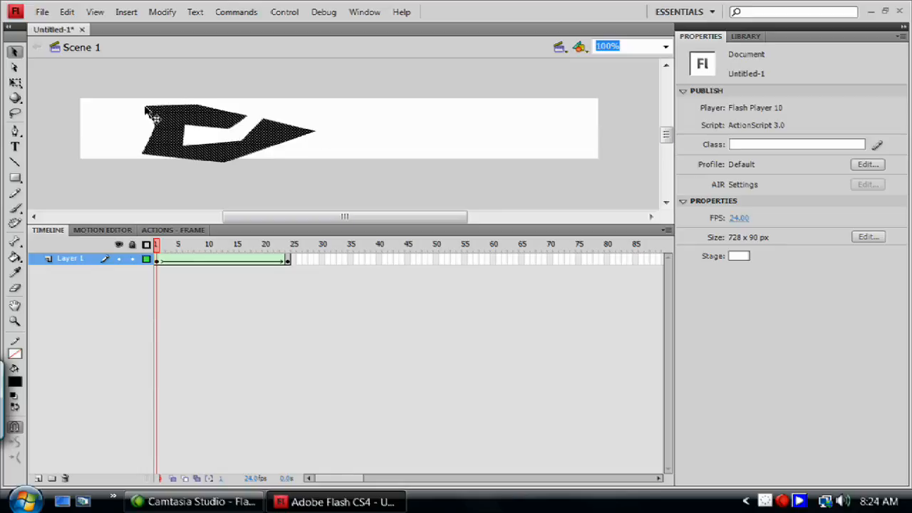
Add a shape hint at the shape's upper-left corner on frame 1 and match it to the lower-right corner on frame 24.
{"action": "left_click", "coordinate": [160, 14]}
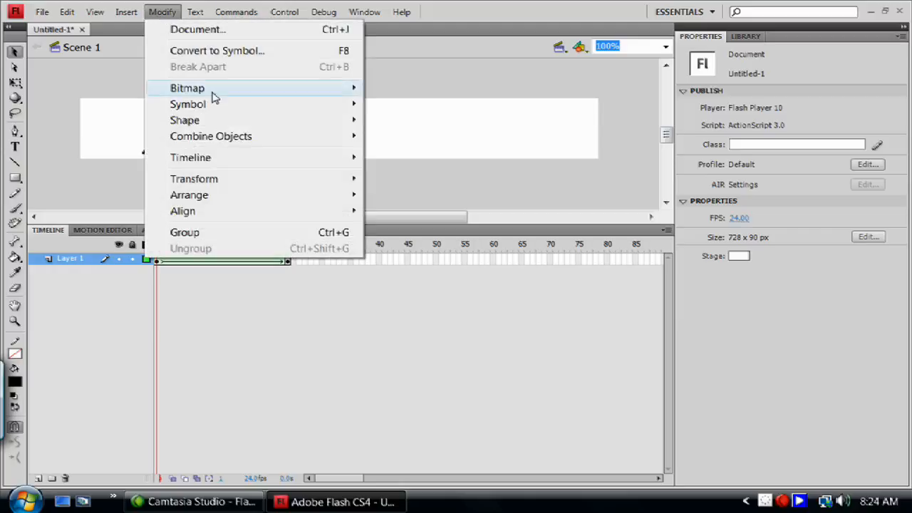
{"action": "mouse_move", "coordinate": [270, 126]}
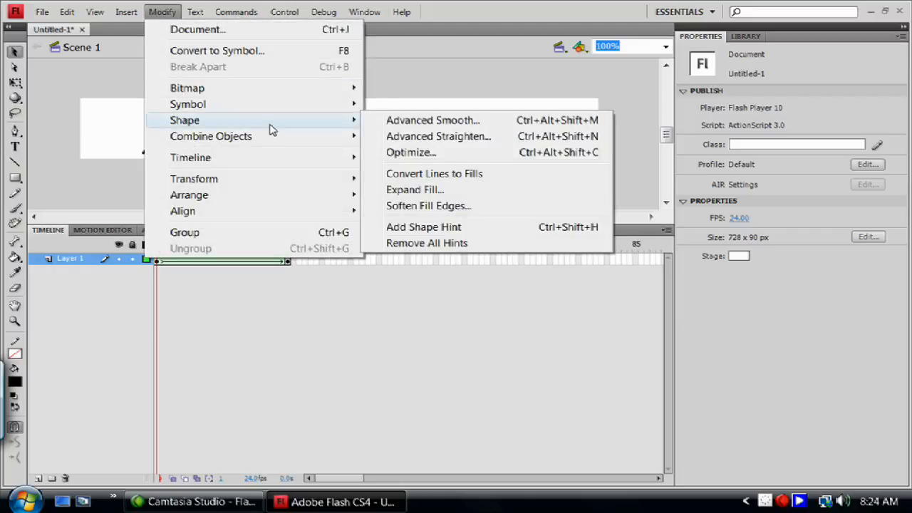
{"action": "left_click", "coordinate": [439, 227]}
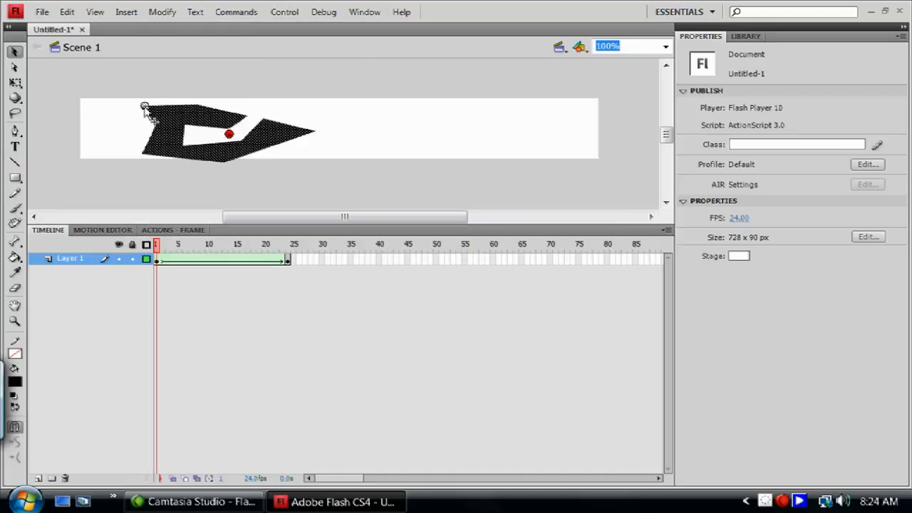
{"action": "left_click_drag", "start_coordinate": [144, 107], "coordinate": [144, 108]}
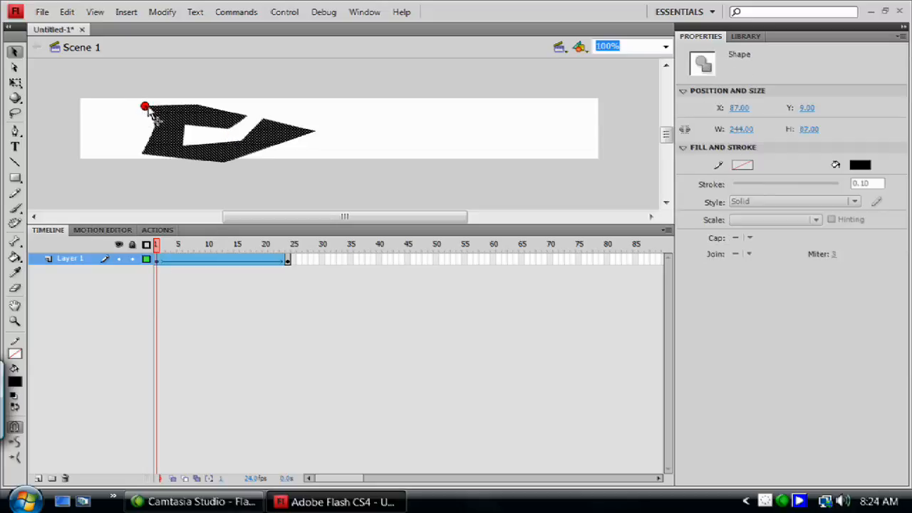
{"action": "left_click", "coordinate": [290, 251]}
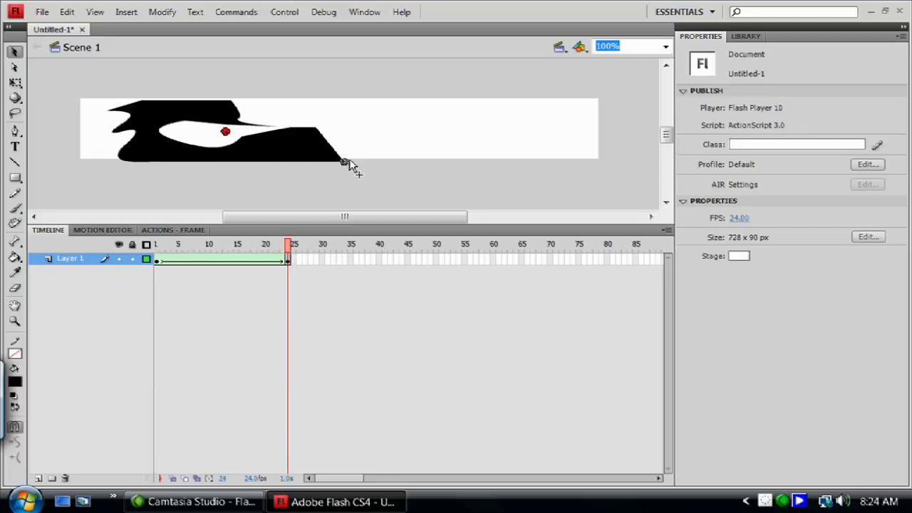
{"action": "left_click_drag", "start_coordinate": [348, 163], "coordinate": [343, 162]}
Add a second shape hint at the upper arm's right tip on frame 1, match it to the lower left spike on frame 24, and scrub back to frame 1.
{"action": "left_click_drag", "start_coordinate": [289, 245], "coordinate": [117, 244]}
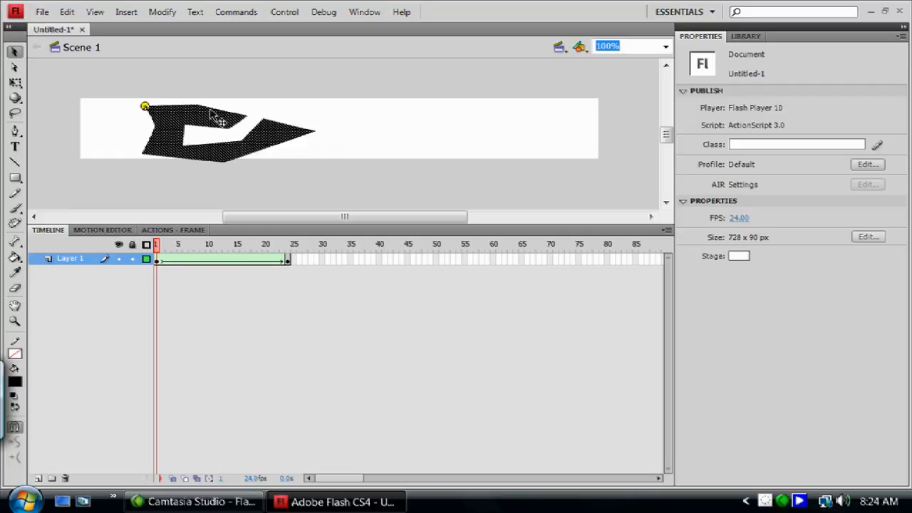
{"action": "left_click", "coordinate": [121, 10]}
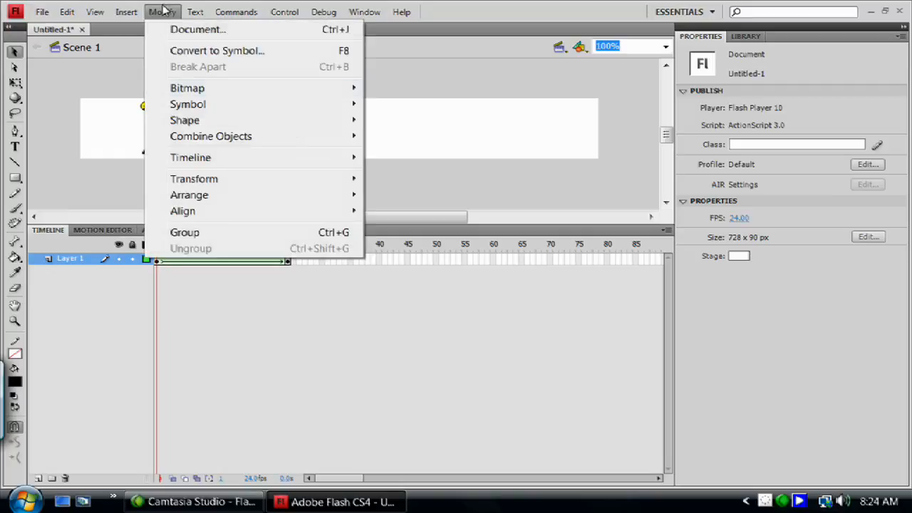
{"action": "mouse_move", "coordinate": [267, 202]}
{"action": "mouse_move", "coordinate": [266, 123]}
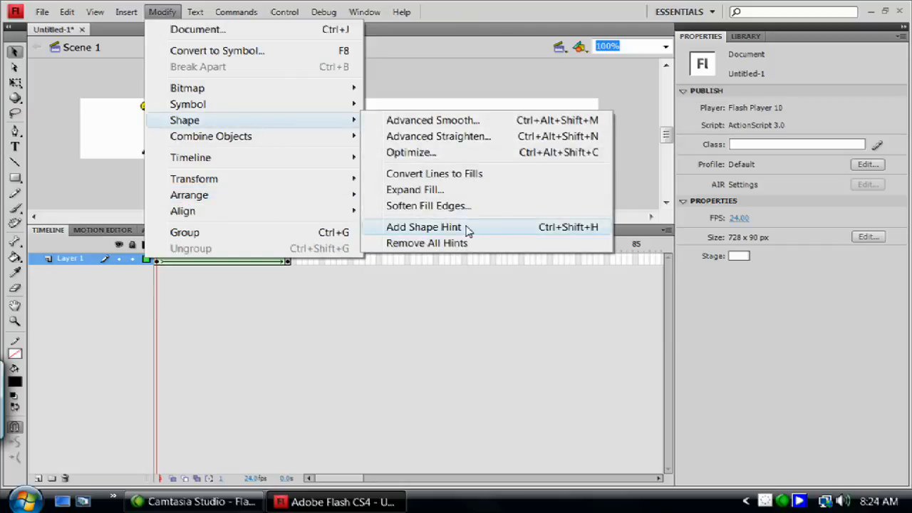
{"action": "left_click", "coordinate": [424, 228]}
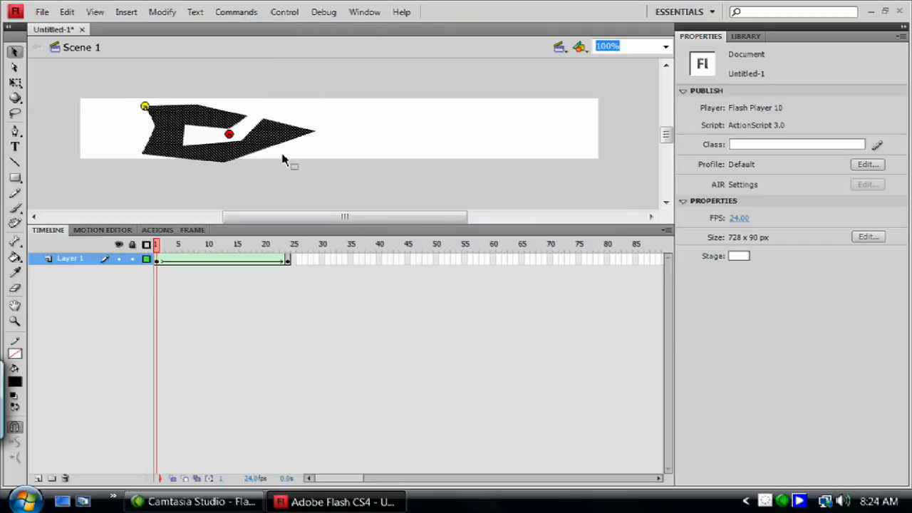
{"action": "left_click_drag", "start_coordinate": [229, 136], "coordinate": [247, 116]}
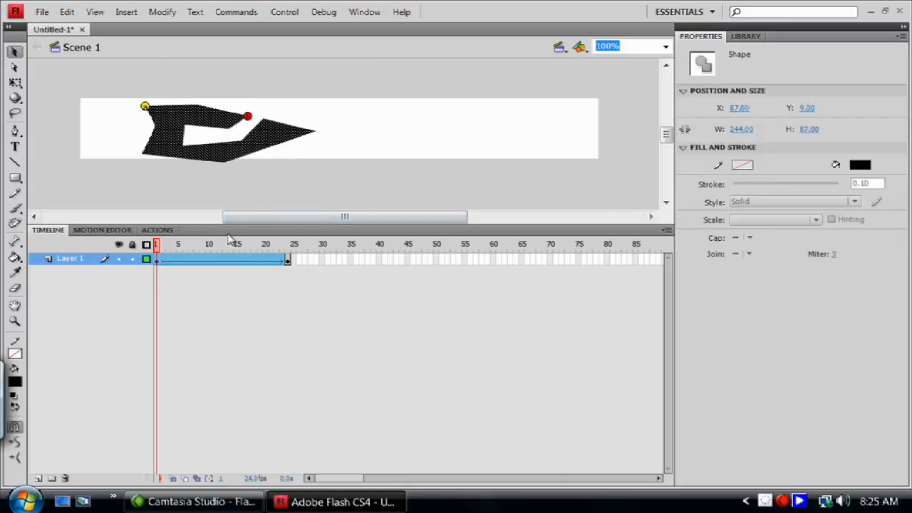
{"action": "left_click", "coordinate": [290, 242]}
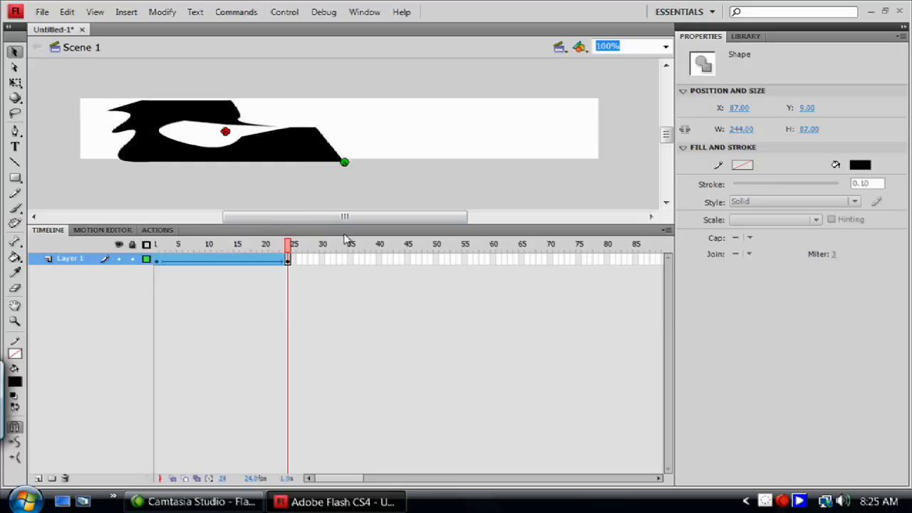
{"action": "left_click_drag", "start_coordinate": [225, 136], "coordinate": [111, 132]}
{"action": "left_click", "coordinate": [163, 178]}
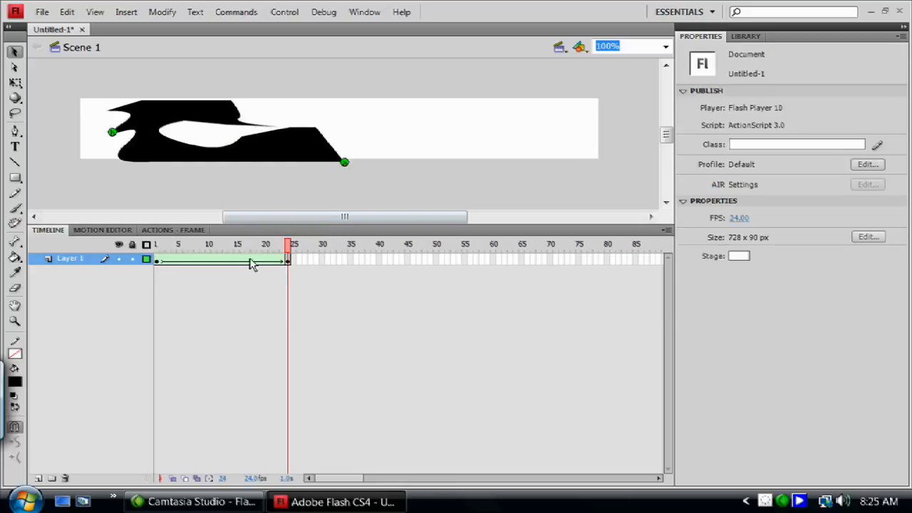
{"action": "left_click_drag", "start_coordinate": [292, 248], "coordinate": [135, 242]}
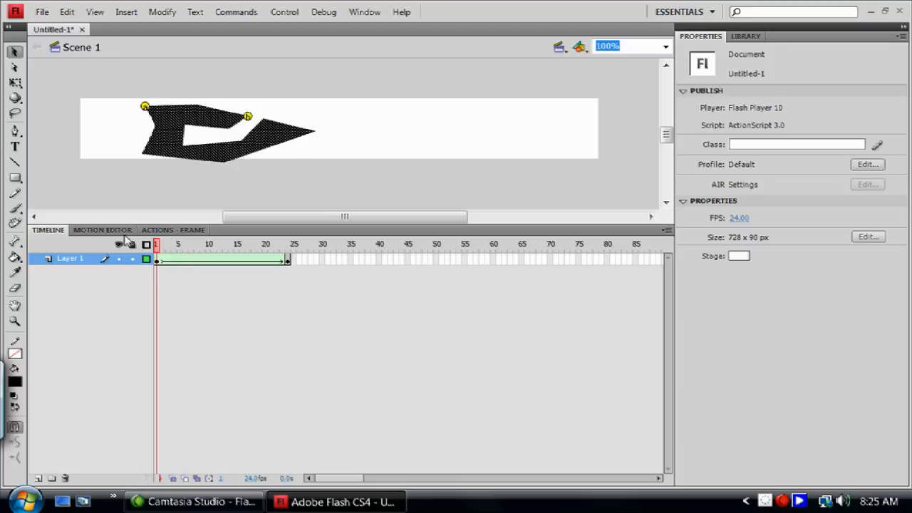